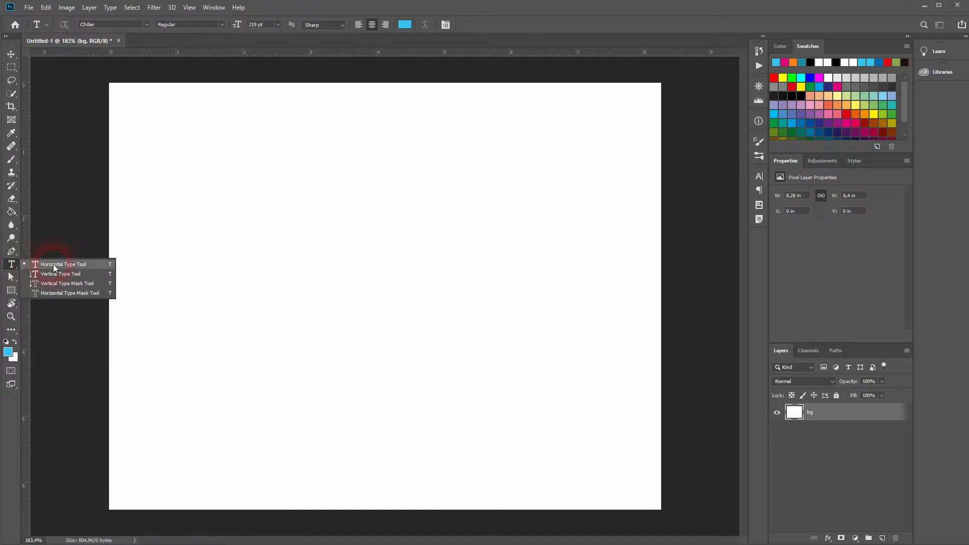
# Step: Add the horizontal text "FORM" in 219 pt Chiller and move it into the upper half of the canvas
pyautogui.click(242, 232)
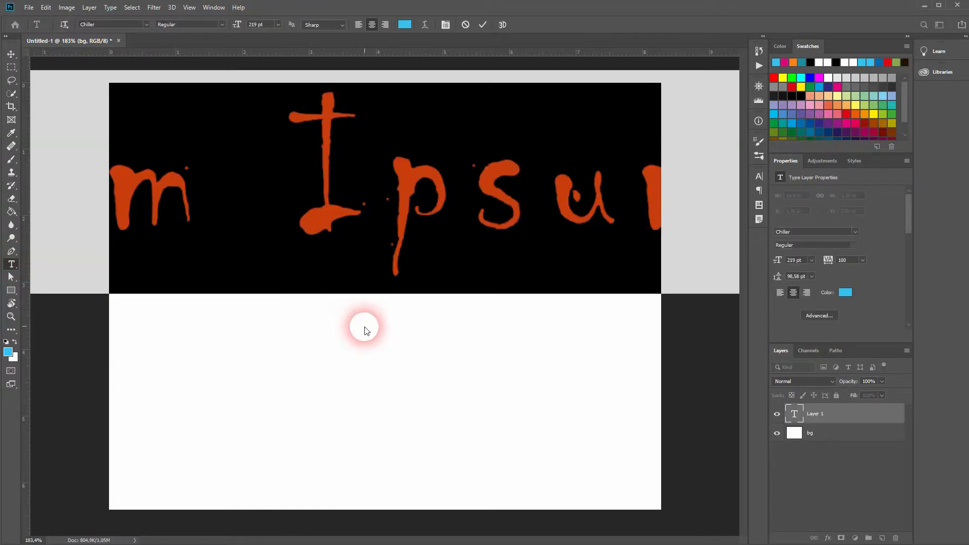
pyautogui.write('FORM')
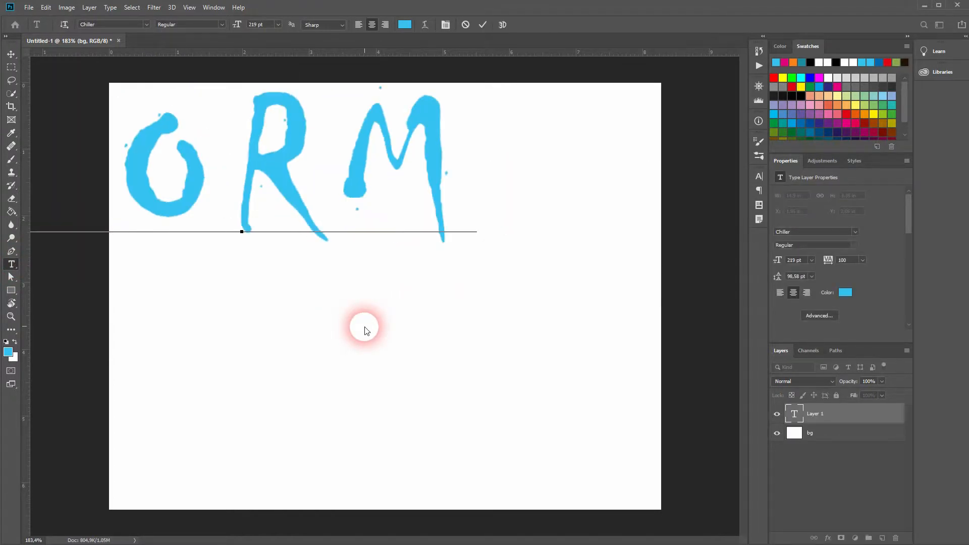
pyautogui.click(11, 53)
pyautogui.moveTo(283, 158); pyautogui.dragTo(417, 234)
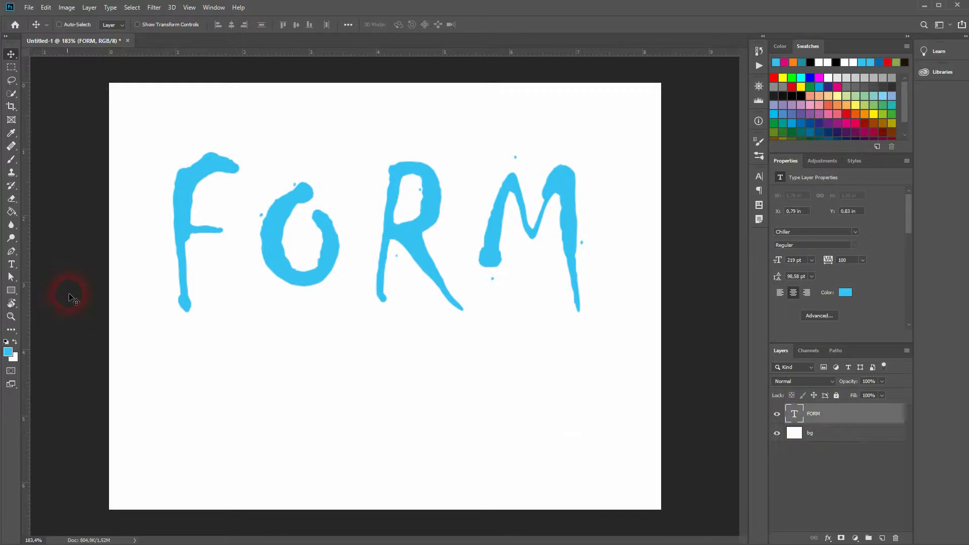
# Step: Add a second text layer reading "SHAPE" and move it below the word FORM
pyautogui.click(12, 264)
pyautogui.click(263, 373)
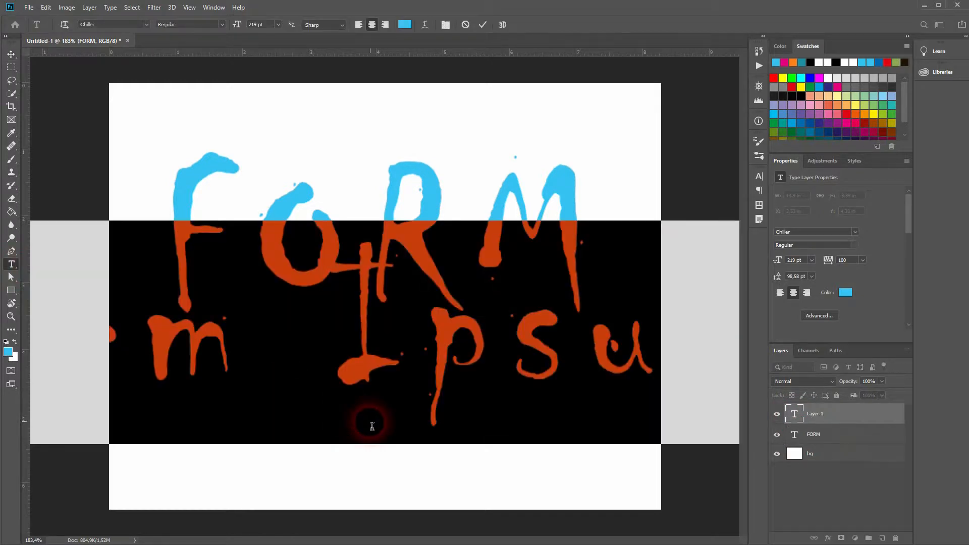
pyautogui.write('SHAPE')
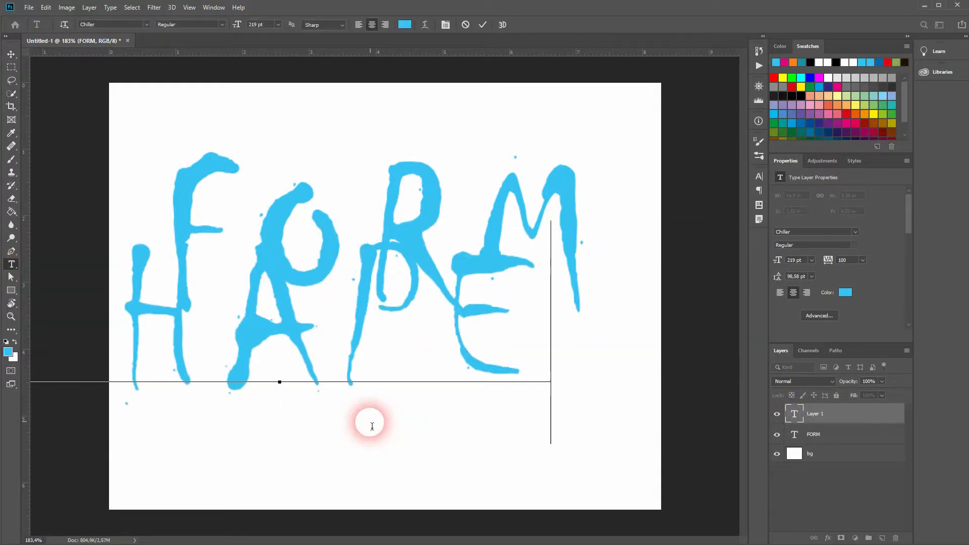
pyautogui.click(20, 58)
pyautogui.moveTo(362, 335); pyautogui.dragTo(466, 411)
# Step: Shift the FORM and SHAPE text layers together slightly upward on the canvas, then select the bg layer
pyautogui.keyDown('shift'); pyautogui.click(861, 435); pyautogui.keyUp('shift')
pyautogui.moveTo(418, 252); pyautogui.dragTo(417, 232)
pyautogui.click(937, 464)
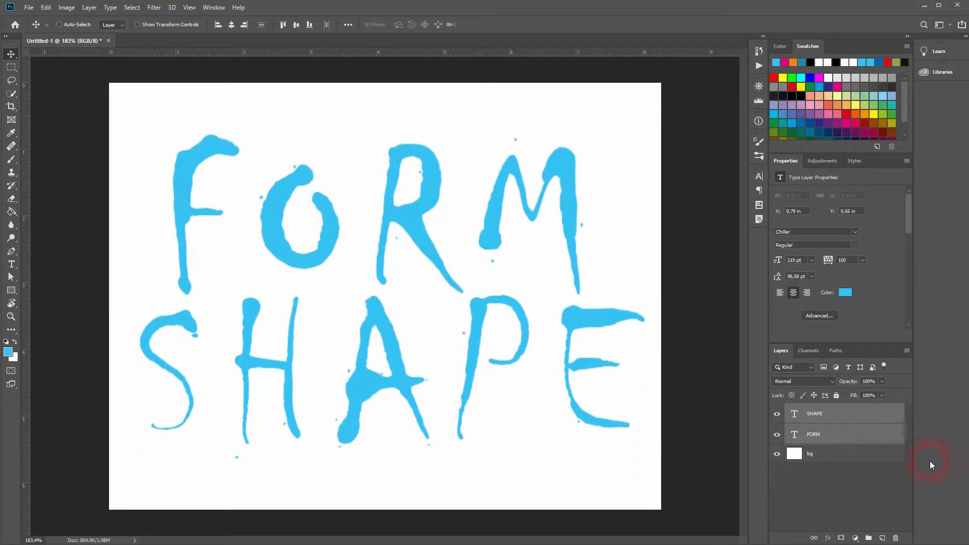
pyautogui.click(860, 457)
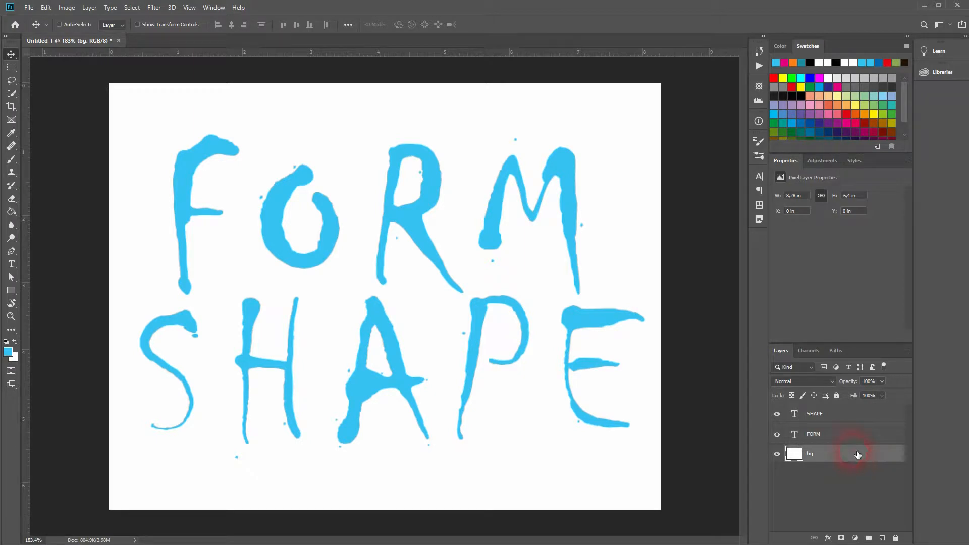
# Step: Keep Chiller as the font of the FORM text and convert its layer to a shape
pyautogui.click(842, 435)
pyautogui.click(853, 231)
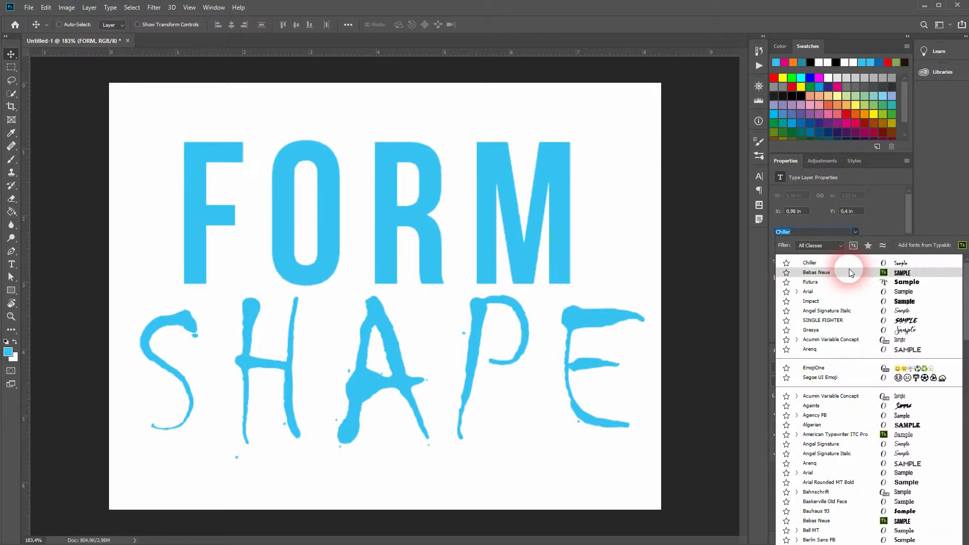
pyautogui.click(828, 263)
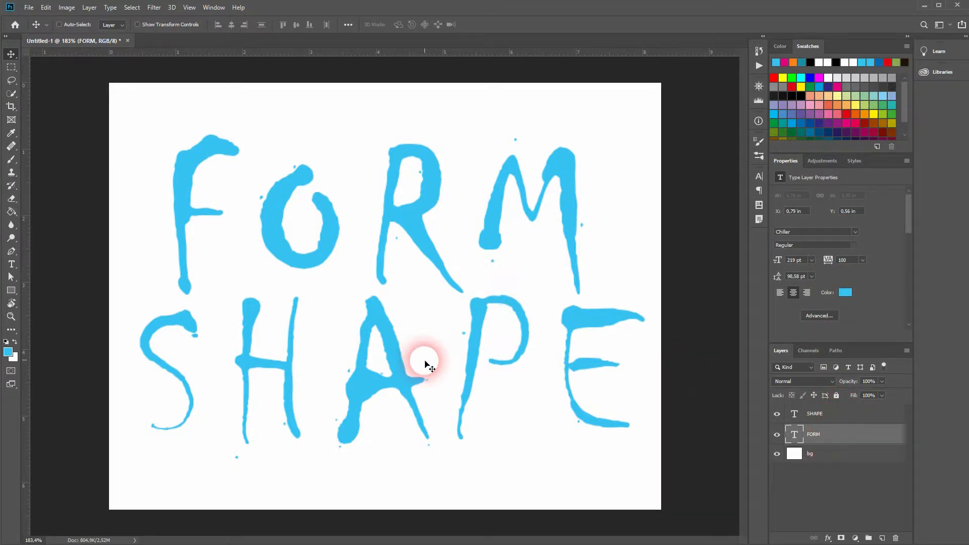
pyautogui.rightClick(834, 435)
pyautogui.click(873, 433)
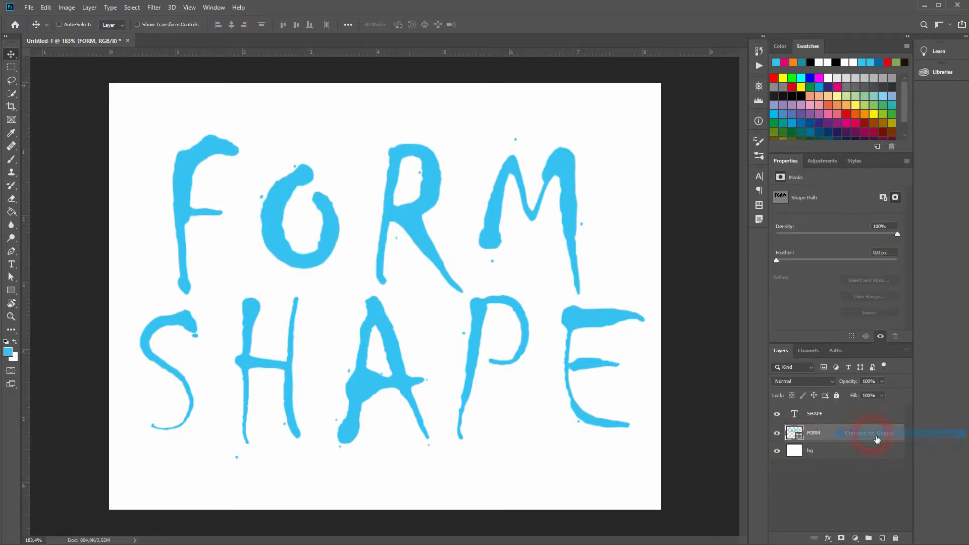
# Step: Apply Faux Bold to the SHAPE text and try to convert its layer to a shape
pyautogui.click(843, 418)
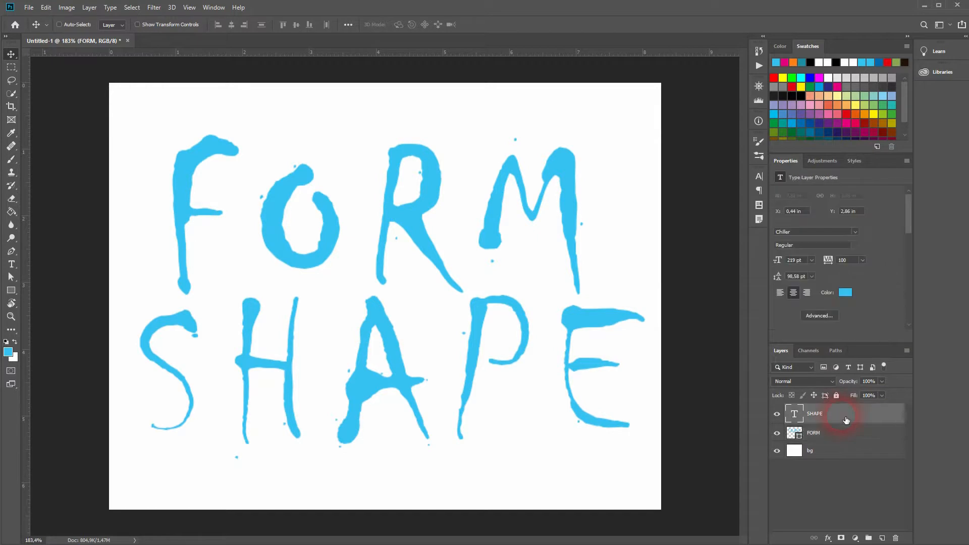
pyautogui.click(763, 175)
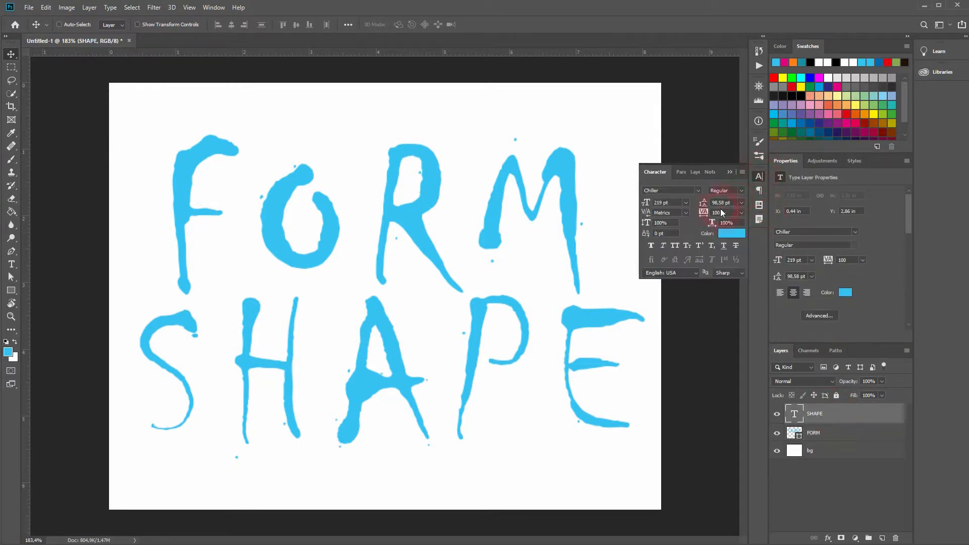
pyautogui.click(653, 247)
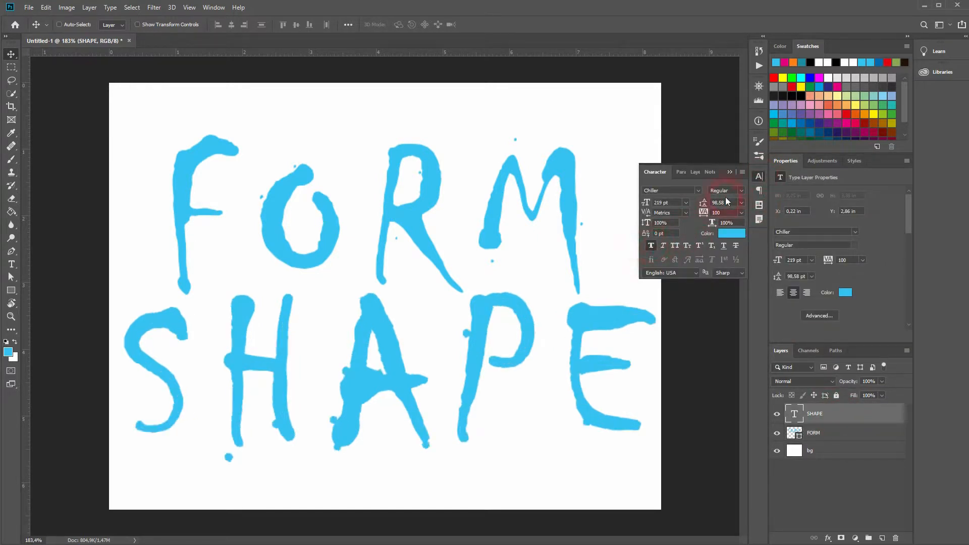
pyautogui.click(658, 305)
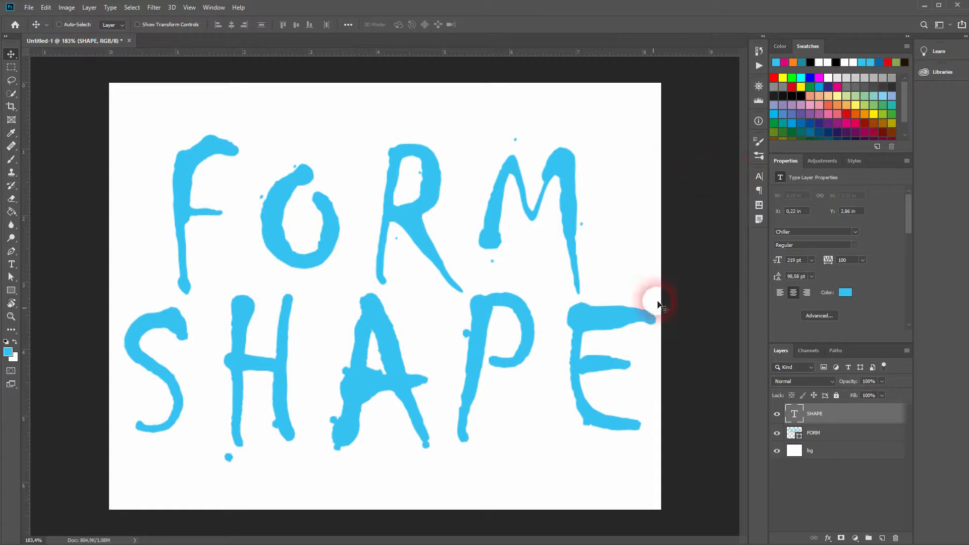
pyautogui.rightClick(838, 425)
pyautogui.click(856, 432)
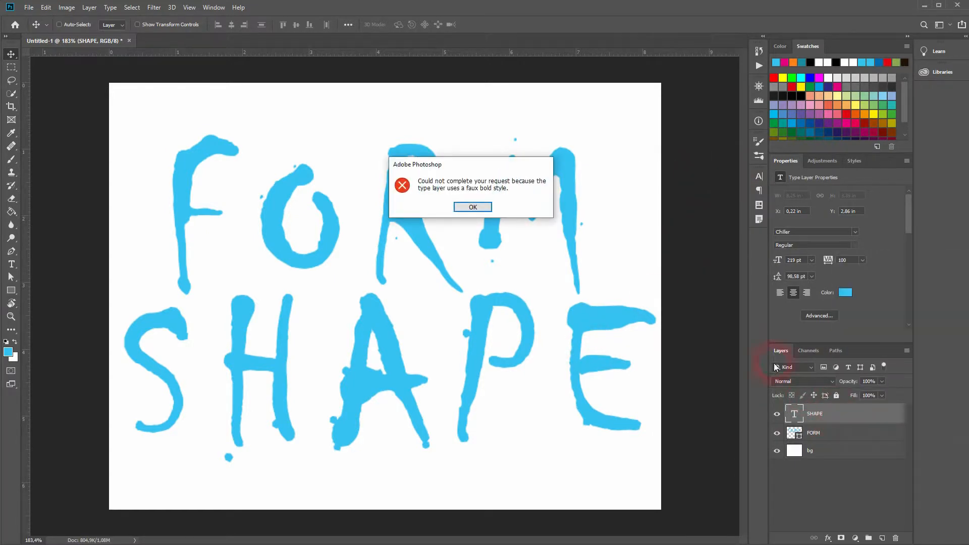
pyautogui.click(473, 207)
# Step: Remove Faux Bold from the SHAPE text and convert its layer to a shape
pyautogui.click(758, 177)
pyautogui.click(651, 246)
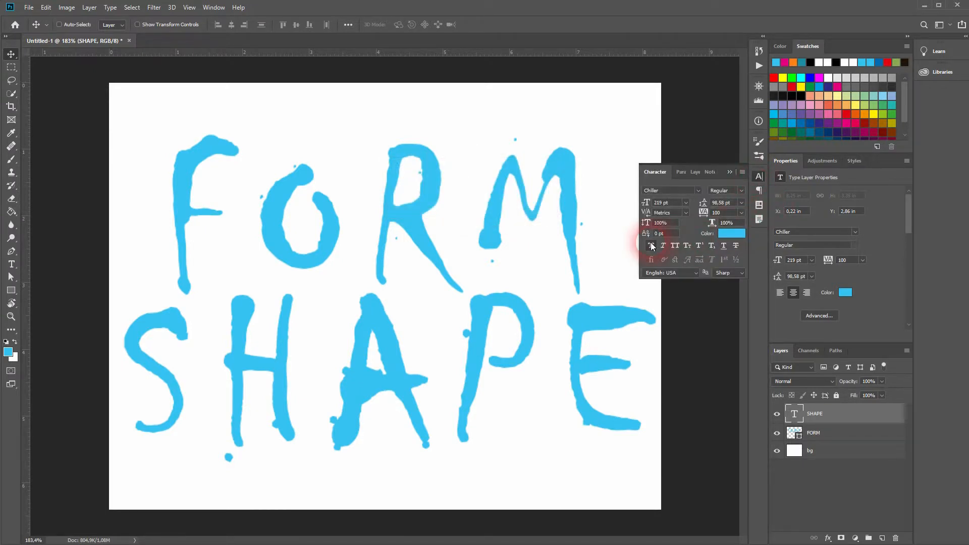
pyautogui.click(732, 172)
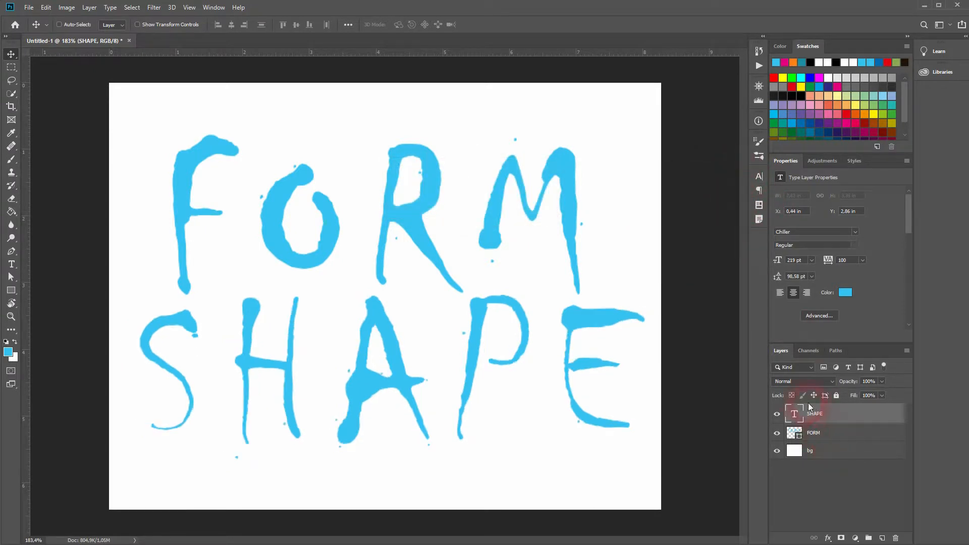
pyautogui.rightClick(823, 423)
pyautogui.click(854, 432)
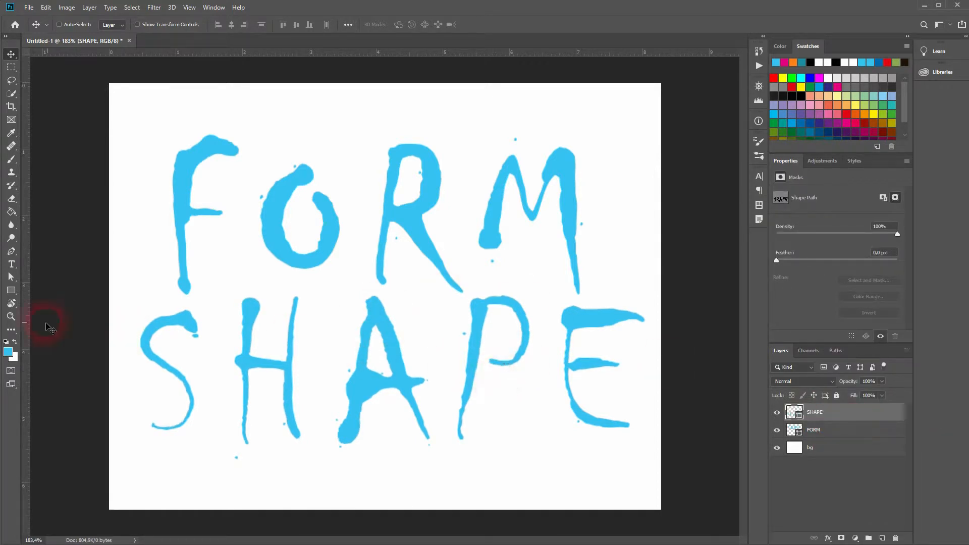
# Step: Set the foreground color to magenta e6007e and fill the SHAPE layer with it
pyautogui.click(7, 352)
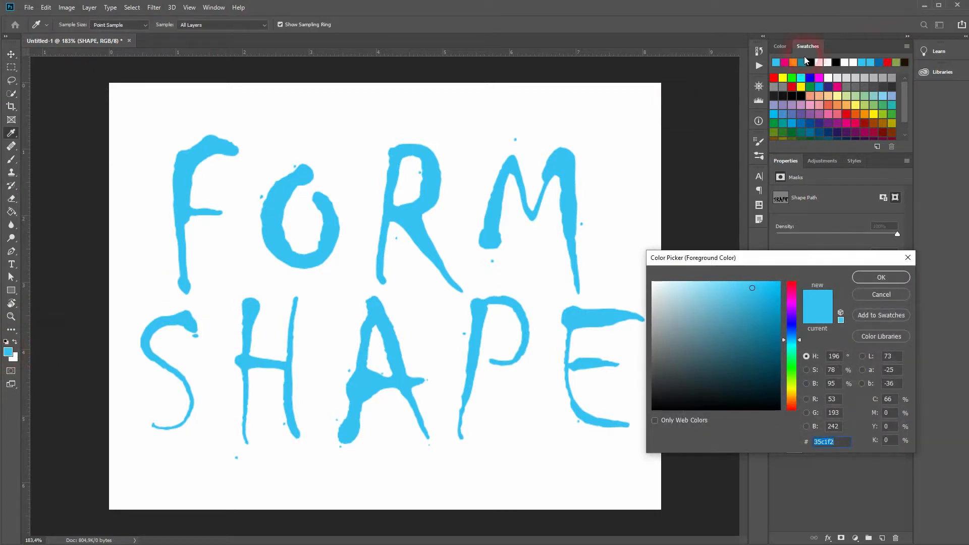
pyautogui.click(785, 64)
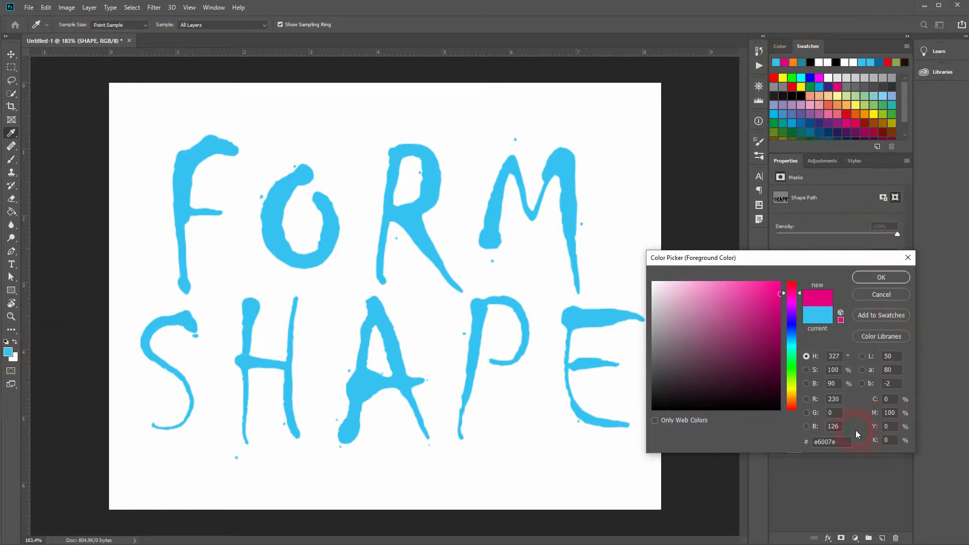
pyautogui.click(882, 278)
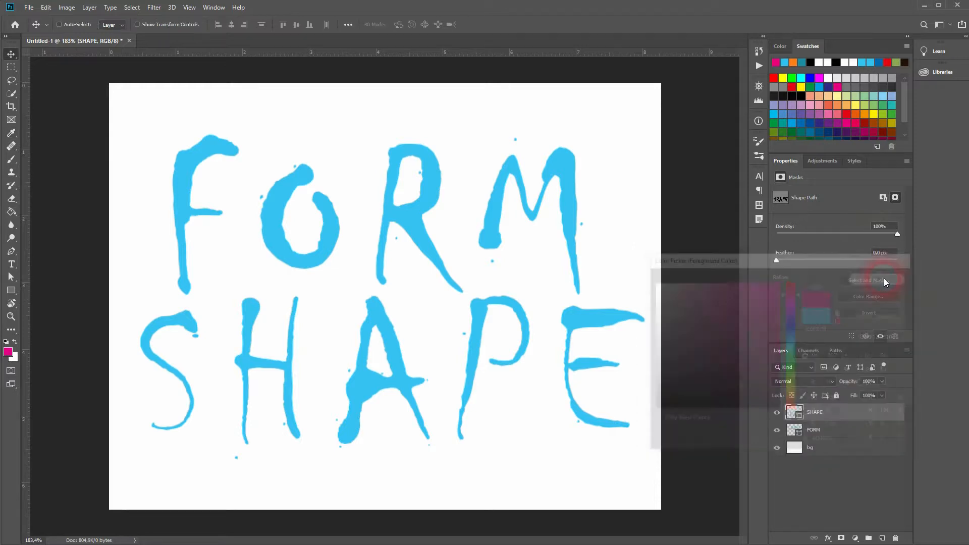
pyautogui.hotkey('alt', 'BackSpace')
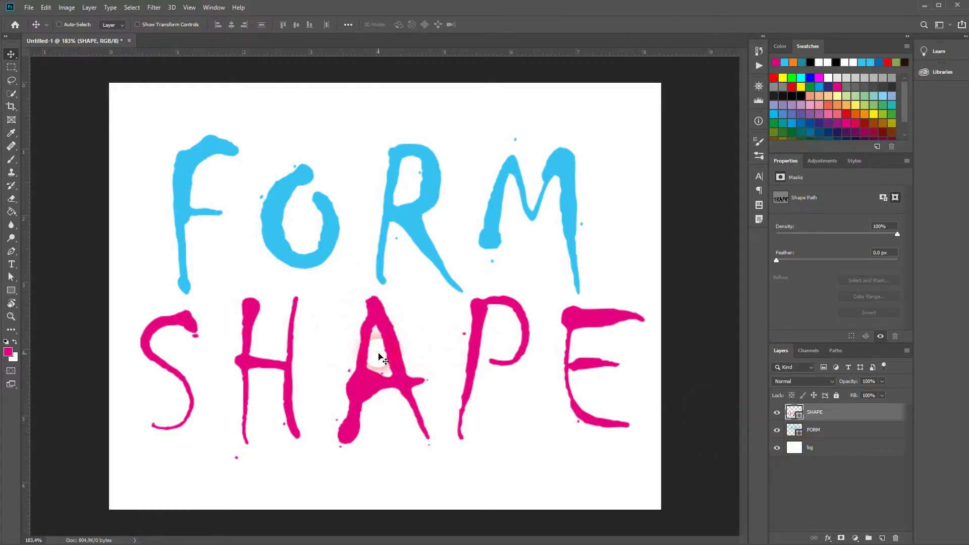
# Step: Delete the inner path of the letter A in SHAPE with the Direct Selection tool so the letter is solid
pyautogui.scroll(5, 386, 372)
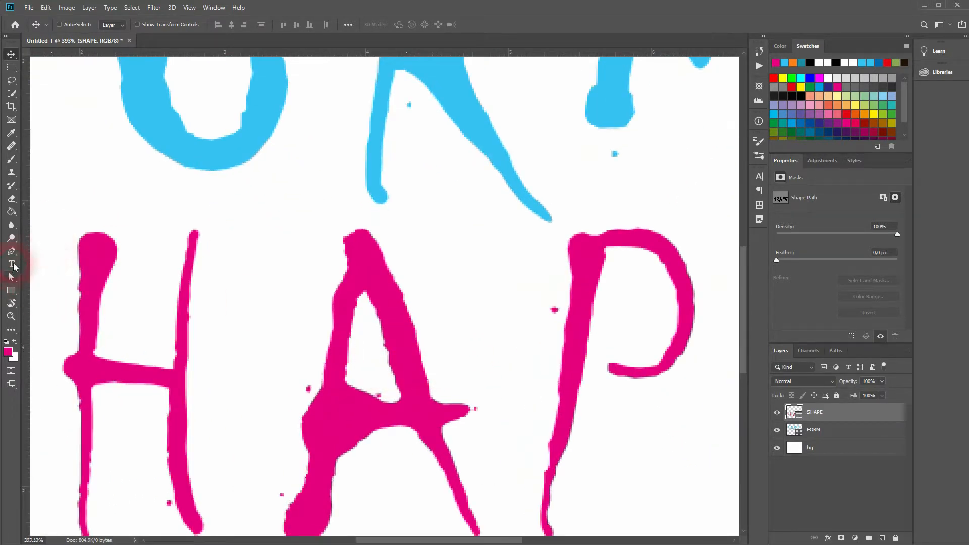
pyautogui.click(11, 276)
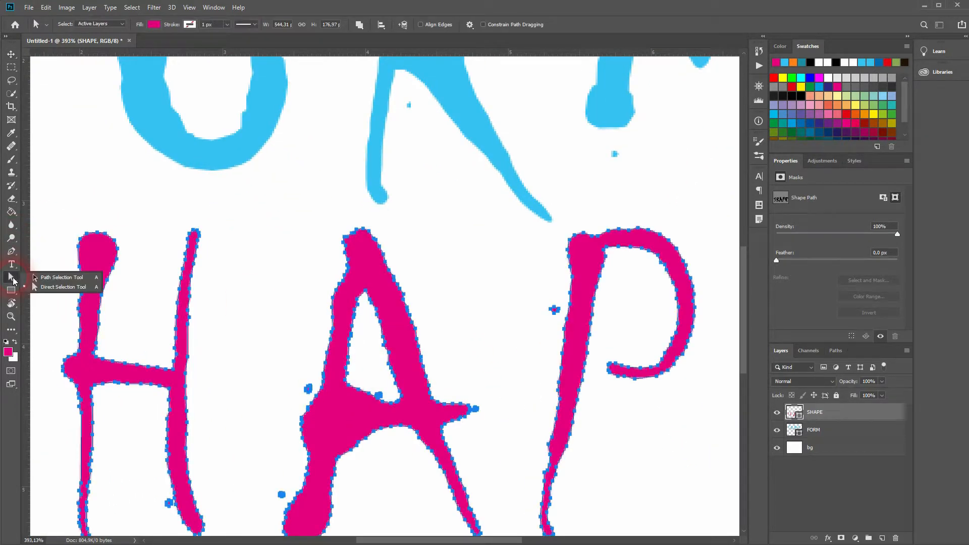
pyautogui.click(63, 287)
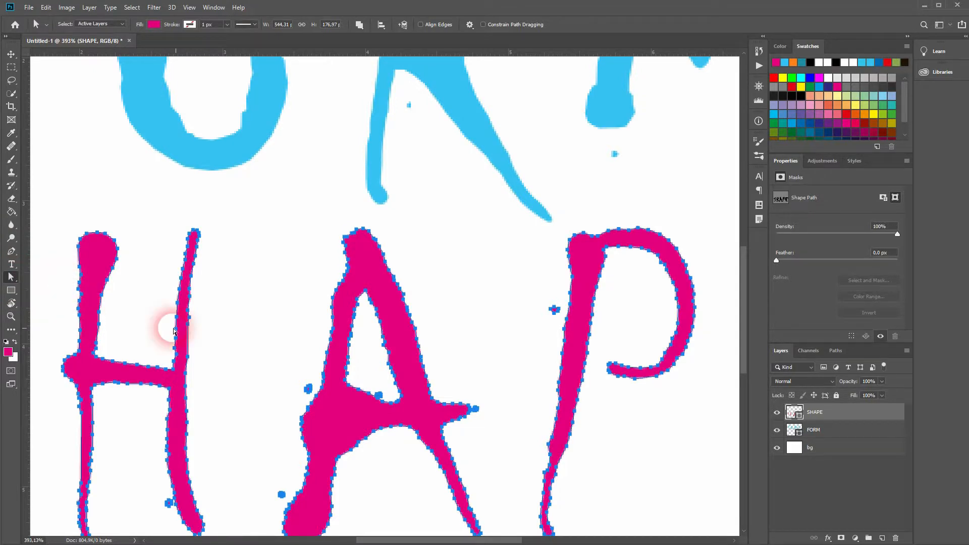
pyautogui.click(350, 348)
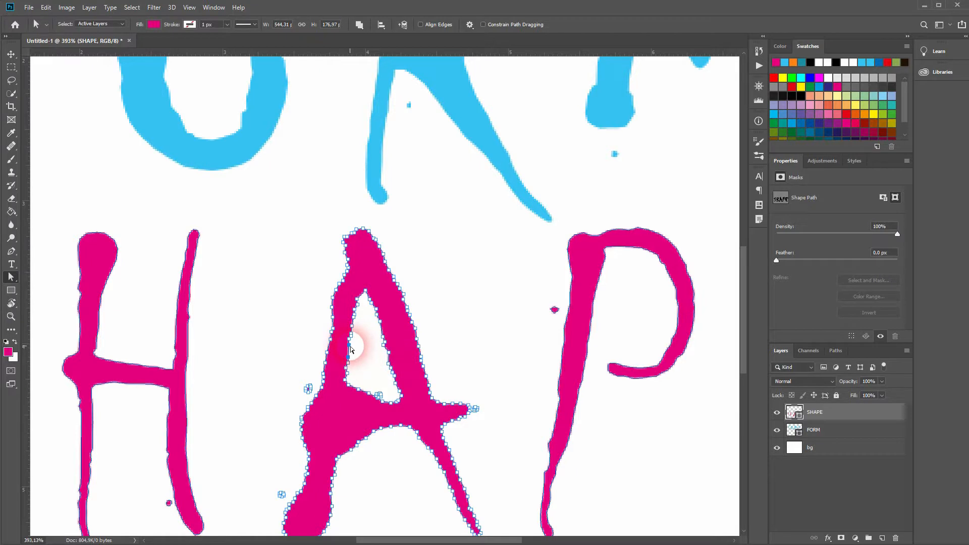
pyautogui.click(356, 349)
pyautogui.click(348, 357)
pyautogui.click(352, 366)
pyautogui.click(351, 365)
pyautogui.rightClick(11, 279)
pyautogui.click(51, 288)
pyautogui.click(356, 363)
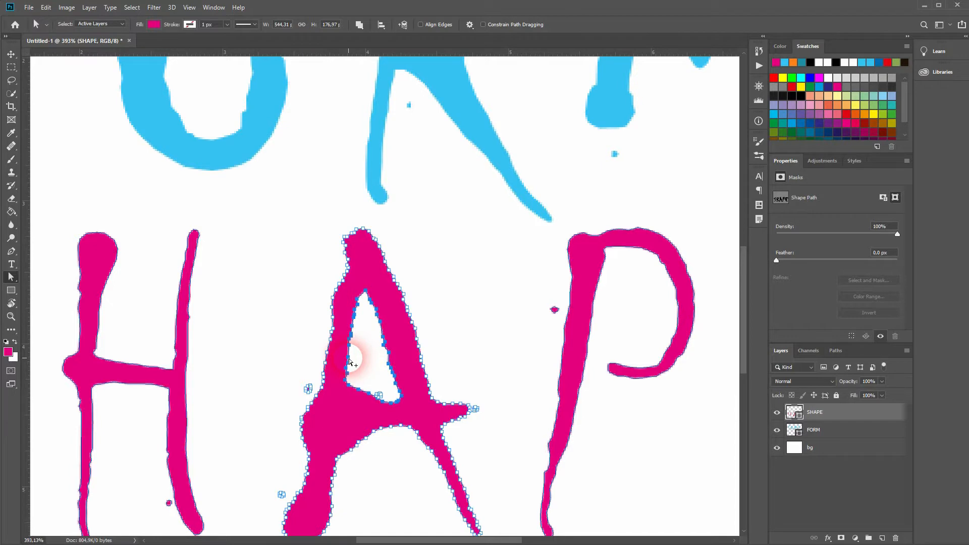
pyautogui.press('Delete')
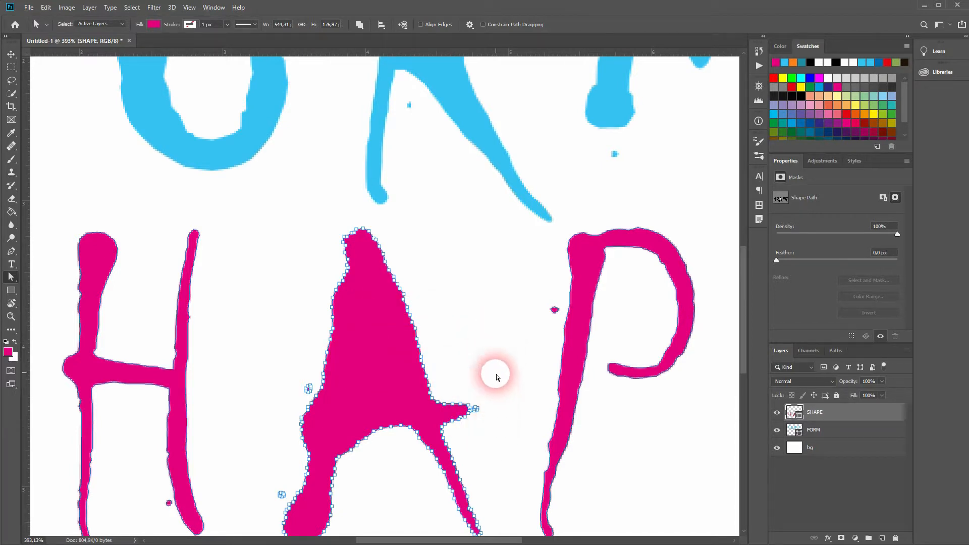
# Step: Delete the inner path and the small dot inside the letter R of the FORM shape layer
pyautogui.moveTo(480, 264); pyautogui.dragTo(320, 526)
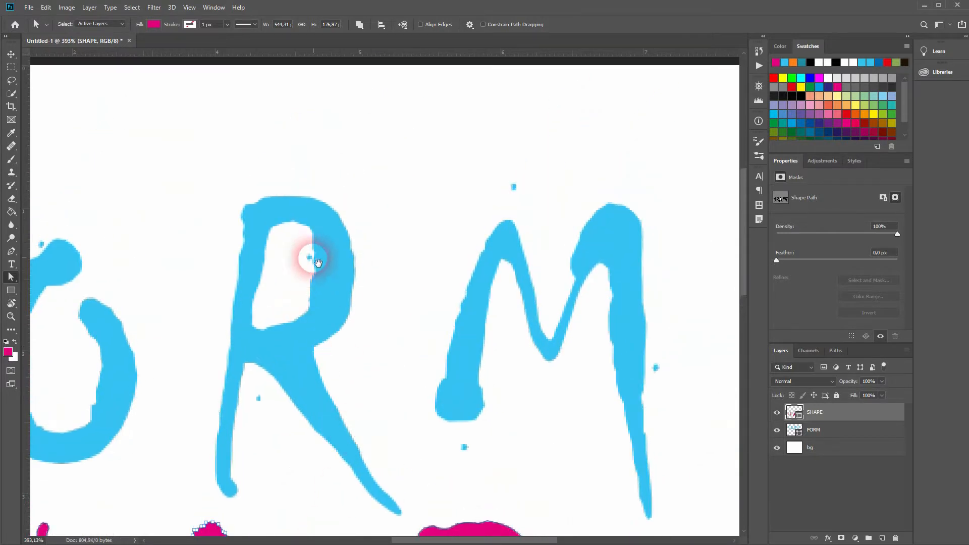
pyautogui.click(819, 433)
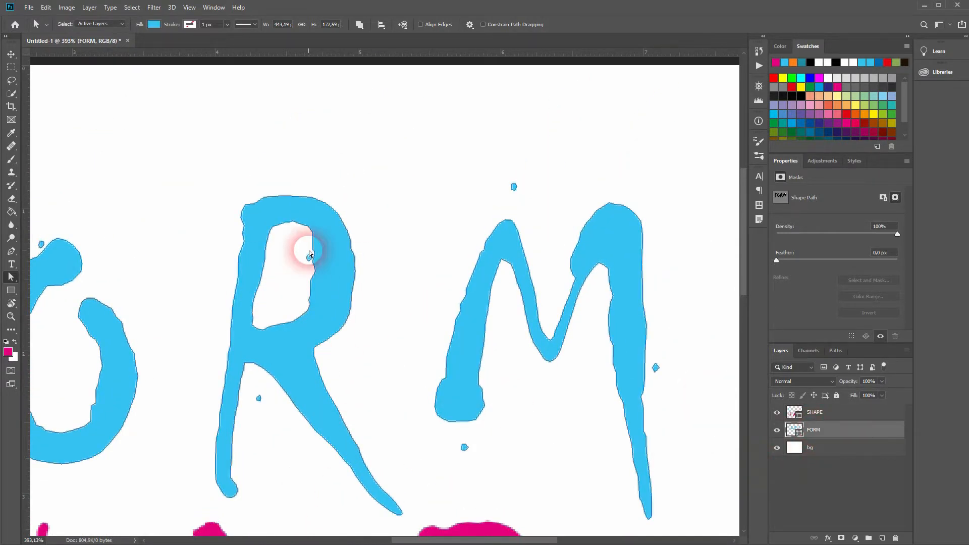
pyautogui.click(314, 275)
pyautogui.press('Delete')
pyautogui.press('Delete')
pyautogui.click(310, 262)
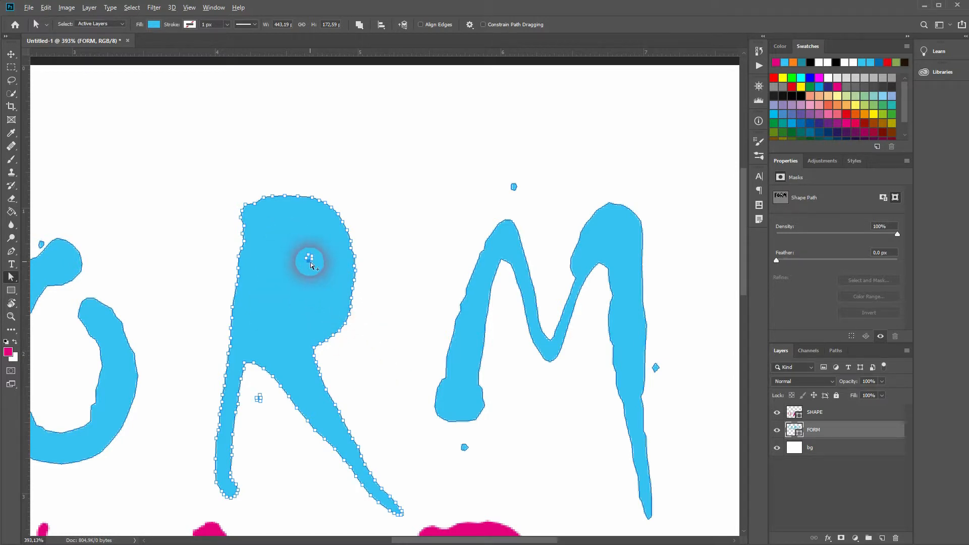
pyautogui.press('Delete')
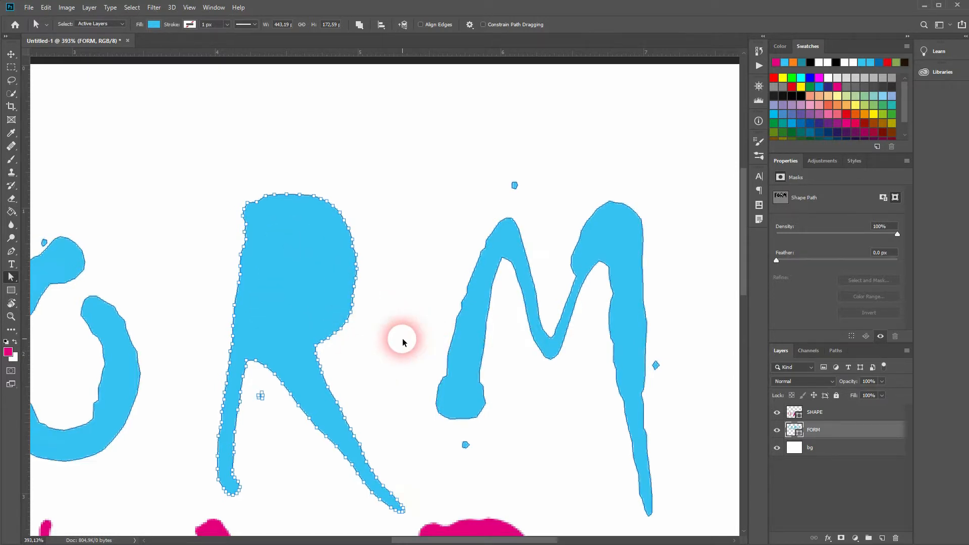
pyautogui.hotkey('ctrl', '0')
# Step: Place the abstract-3205415_640 image into the document and move its layer above SHAPE
pyautogui.click(11, 53)
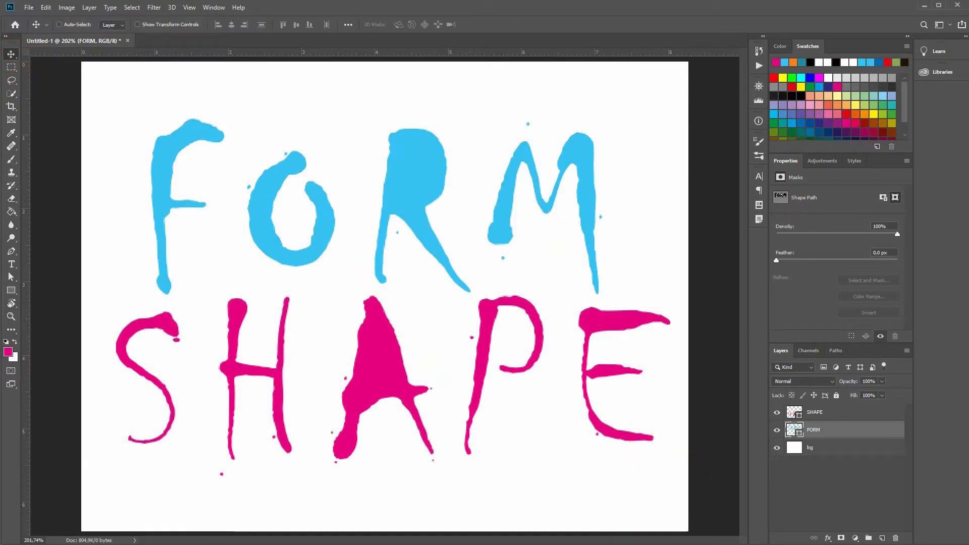
pyautogui.moveTo(315, 403); pyautogui.dragTo(470, 316)
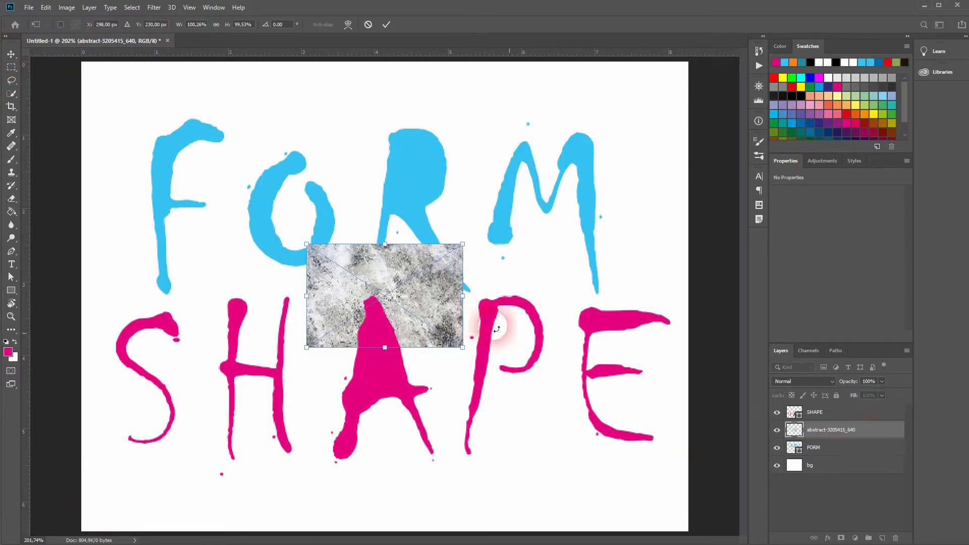
pyautogui.moveTo(836, 430); pyautogui.dragTo(835, 413)
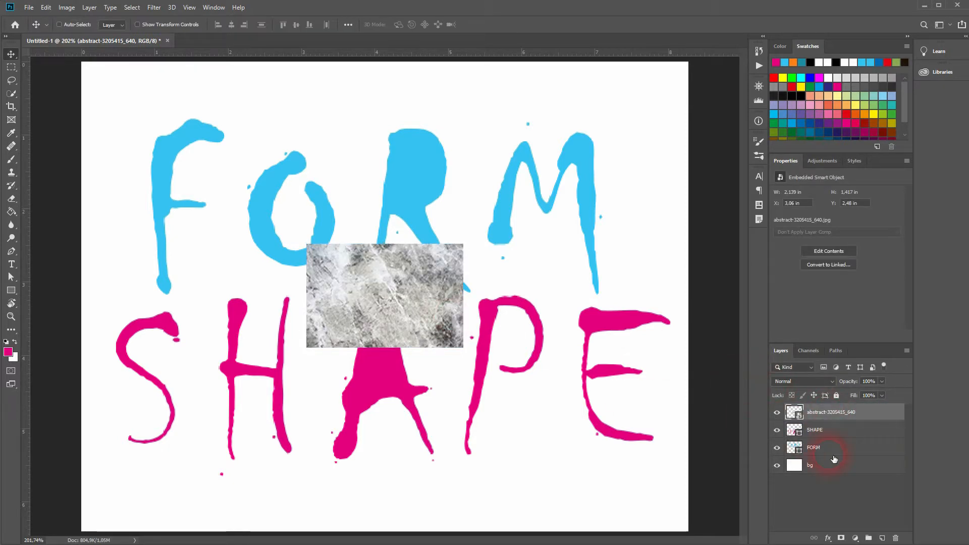
# Step: Scale the abstract-3205415_640 texture proportionally to about 9.64 by 6.39 in so it covers the whole canvas
pyautogui.hotkey('ctrl', 't')
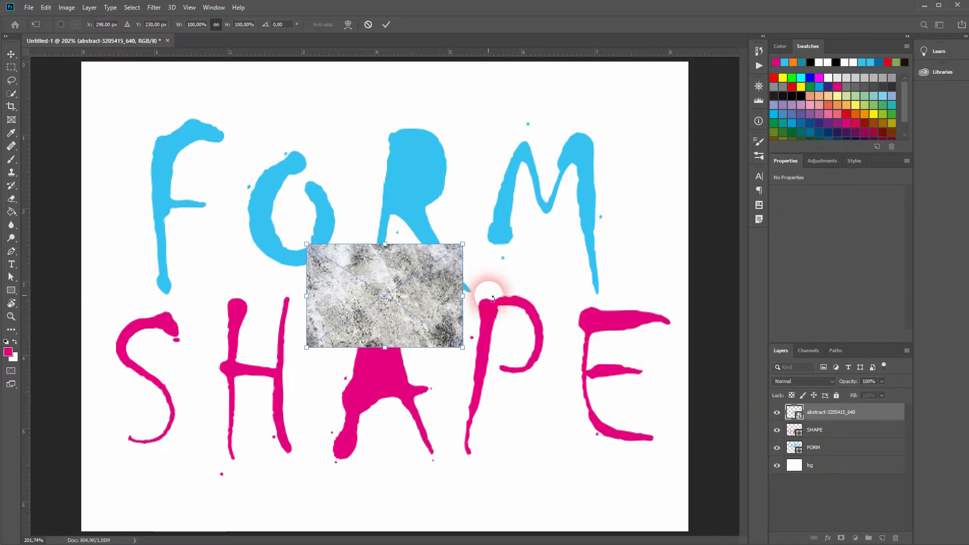
pyautogui.moveTo(468, 301); pyautogui.dragTo(690, 284)
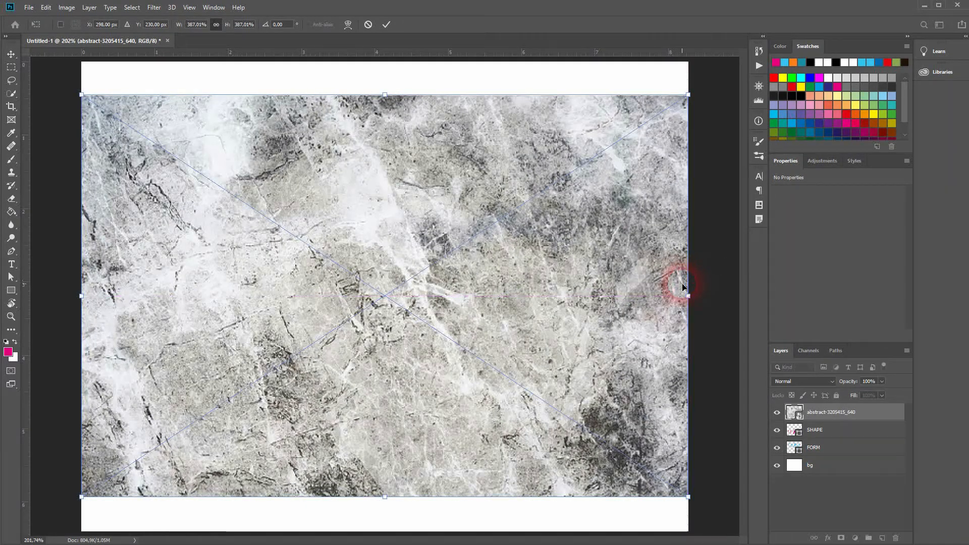
pyautogui.moveTo(386, 96); pyautogui.dragTo(386, 65)
pyautogui.press('Return')
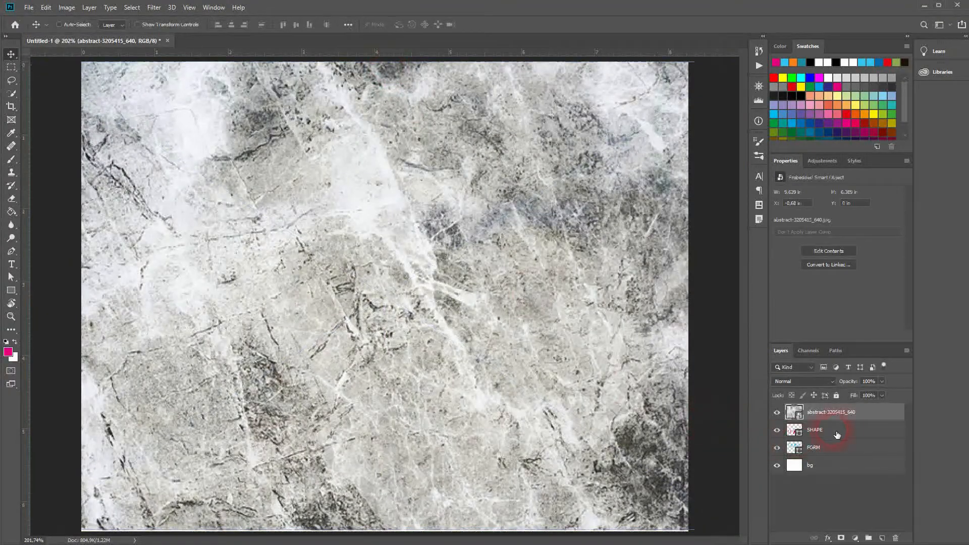
# Step: Try the Color Burn blend mode on the texture layer, compare it with the layer hidden, and restore Normal mode
pyautogui.click(824, 384)
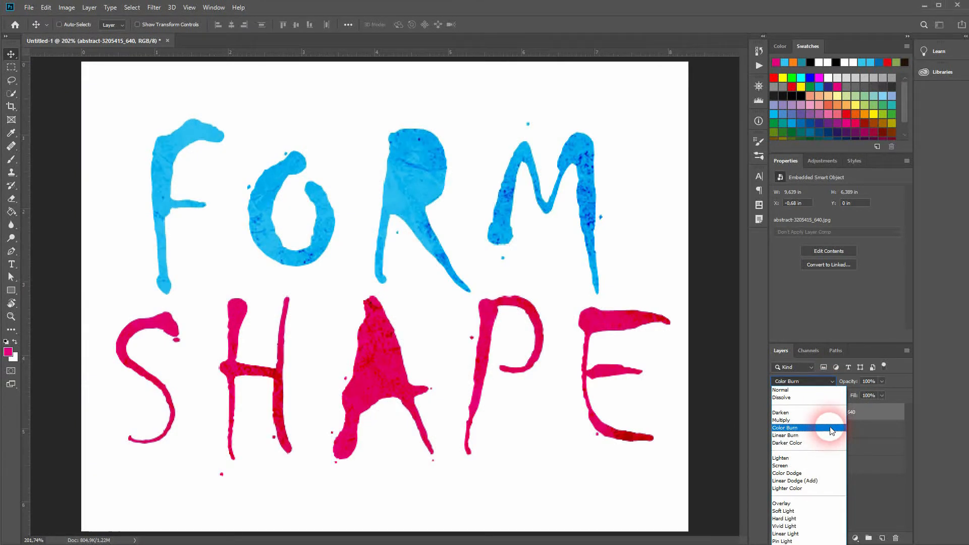
pyautogui.click(831, 430)
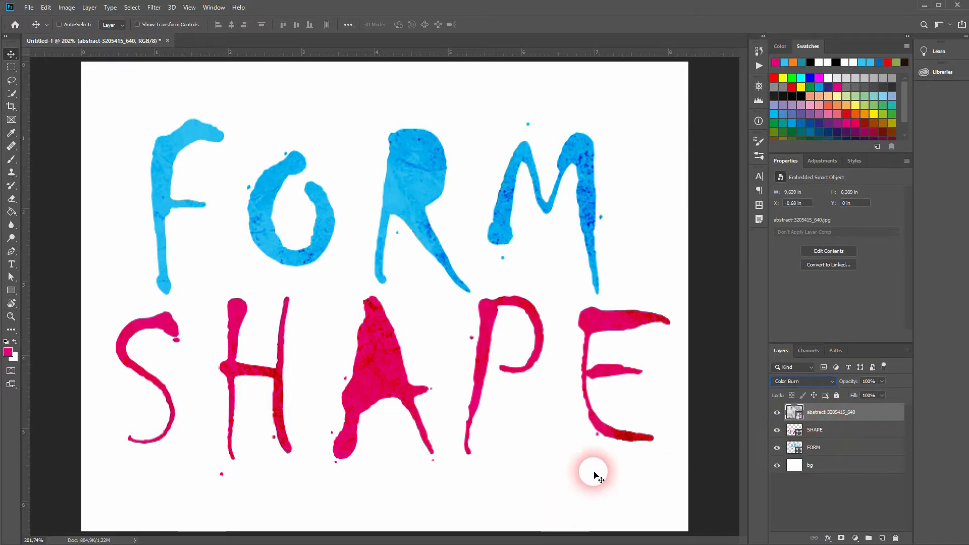
pyautogui.click(778, 413)
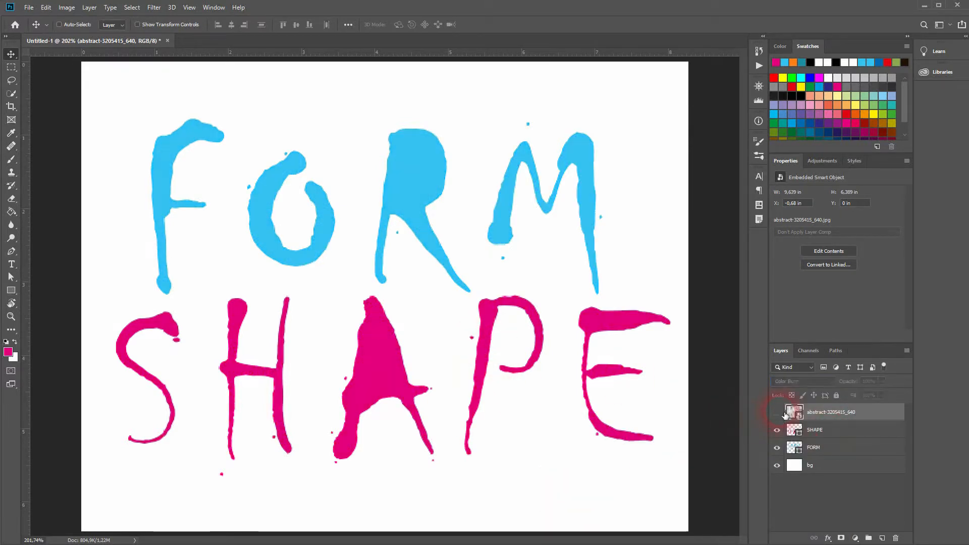
pyautogui.click(824, 382)
pyautogui.click(818, 390)
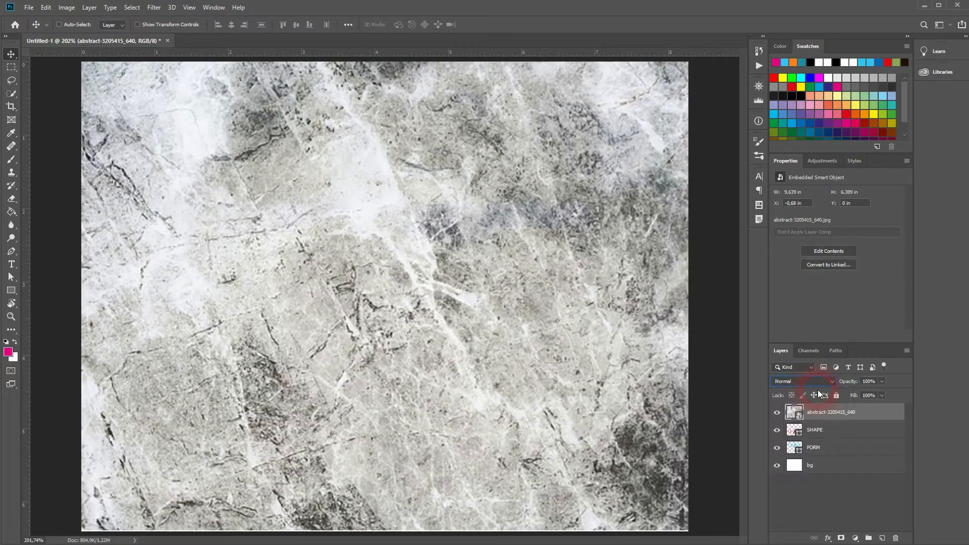
# Step: Group the SHAPE and FORM layers together beneath the texture layer
pyautogui.click(833, 432)
pyautogui.keyDown('ctrl'); pyautogui.click(840, 450); pyautogui.keyUp('ctrl')
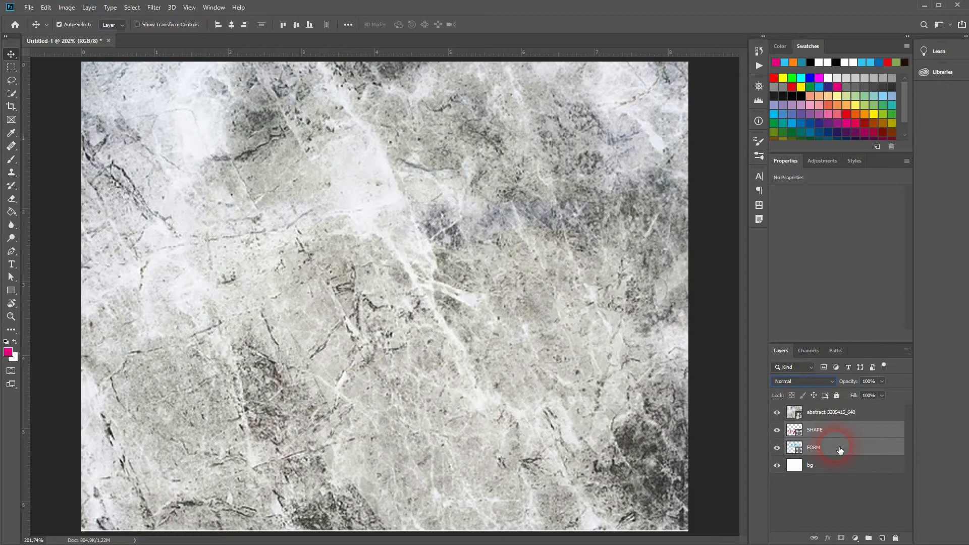
pyautogui.click(840, 449)
# Step: Create a clipping mask that clips the abstract-3205415_640 texture layer to the group of letter shapes
pyautogui.click(833, 412)
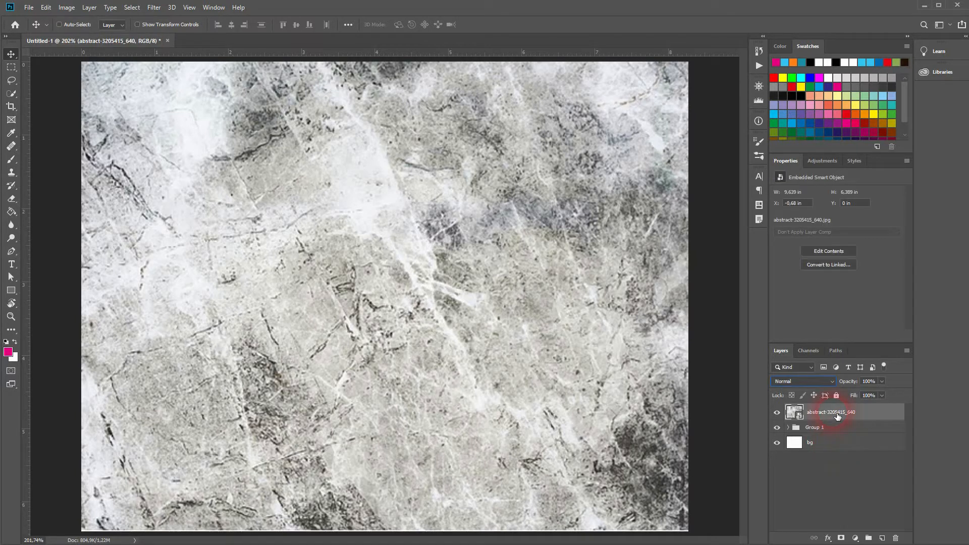
pyautogui.rightClick(833, 412)
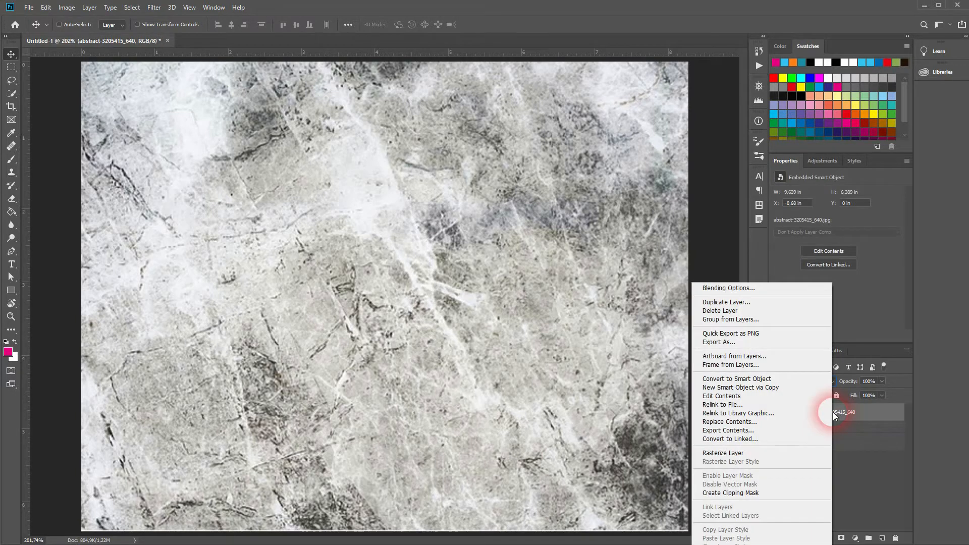
pyautogui.click(753, 492)
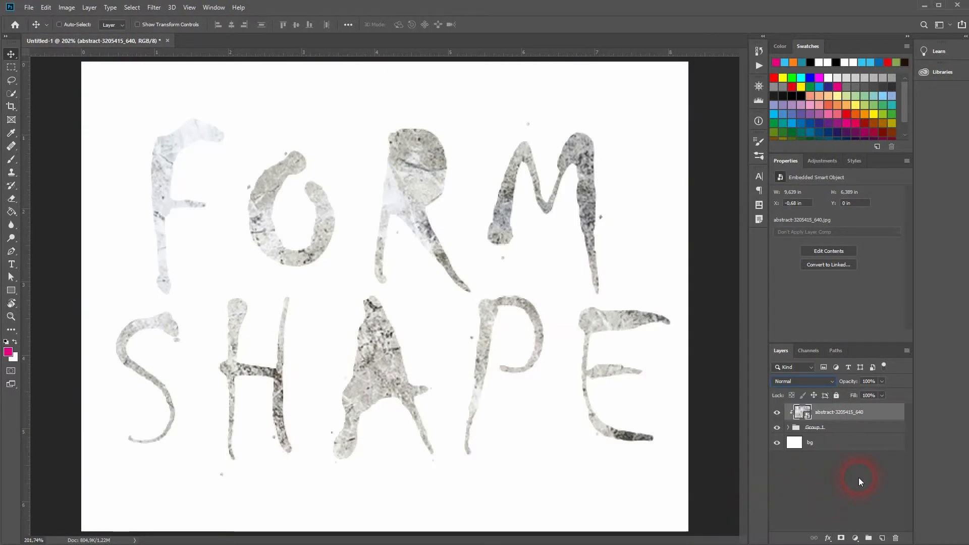
# Step: Set the clipped texture layer's blend mode to Soft Light and compare the letters with the texture hidden and shown
pyautogui.click(802, 381)
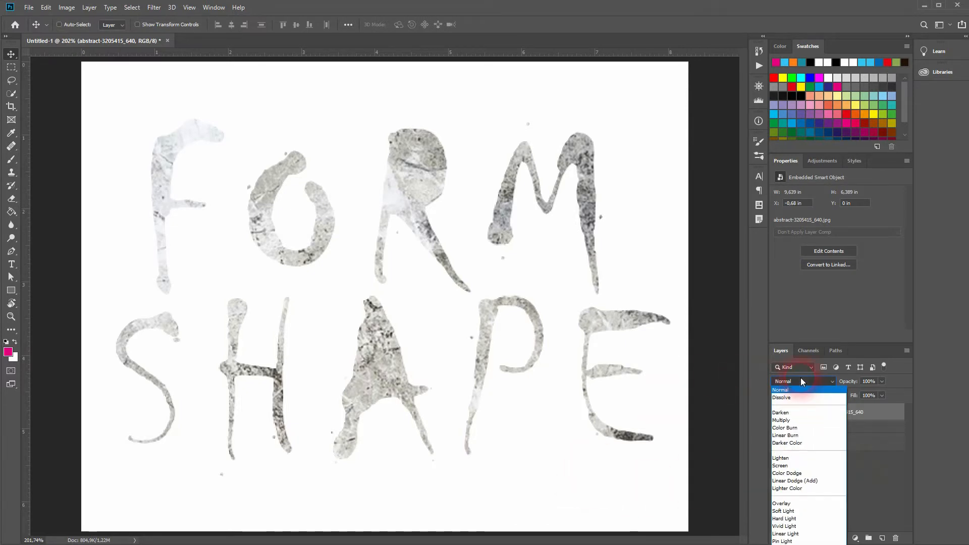
pyautogui.click(812, 418)
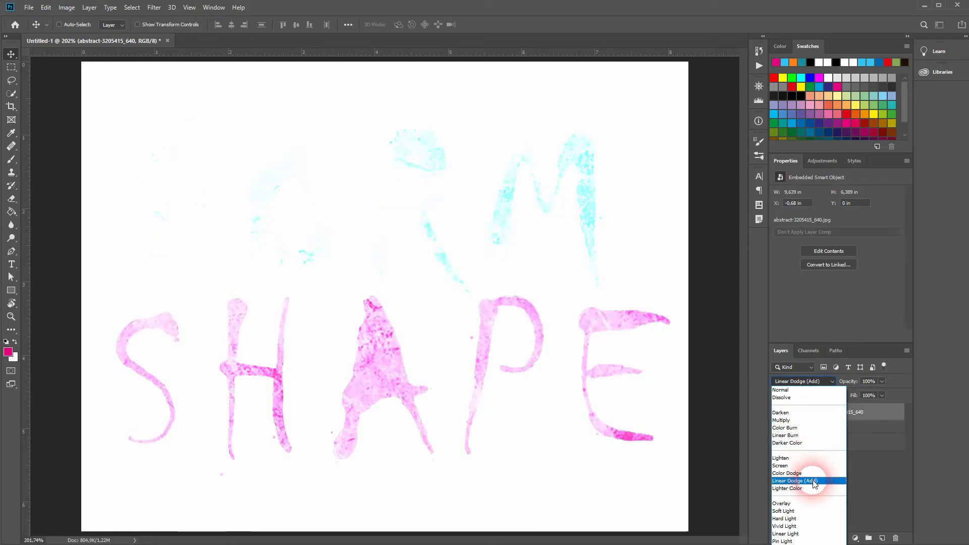
pyautogui.click(812, 511)
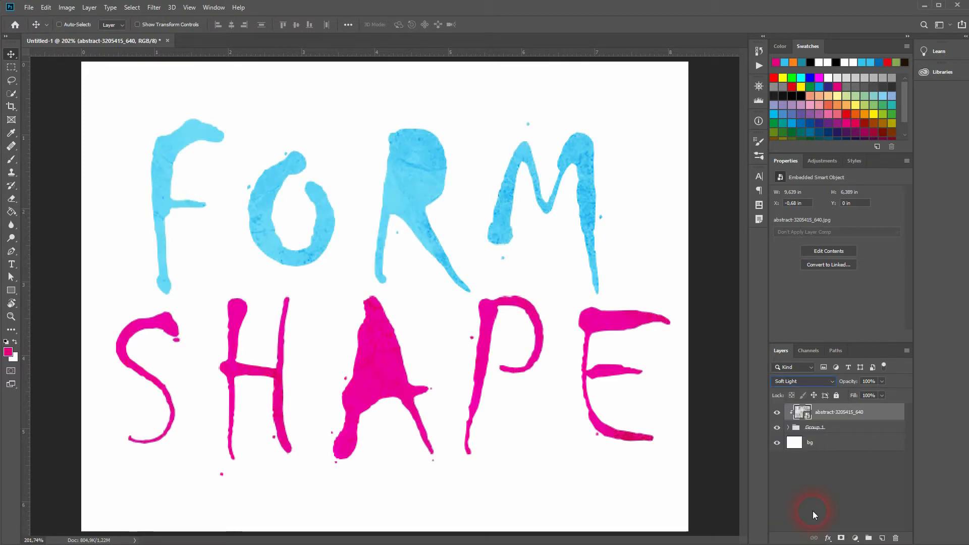
pyautogui.click(777, 413)
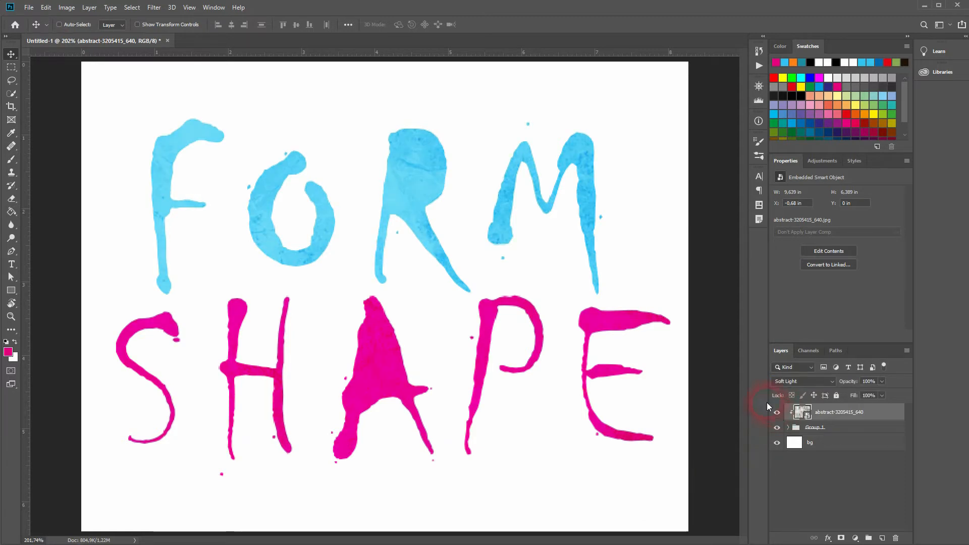
pyautogui.scroll(2, 381, 367)
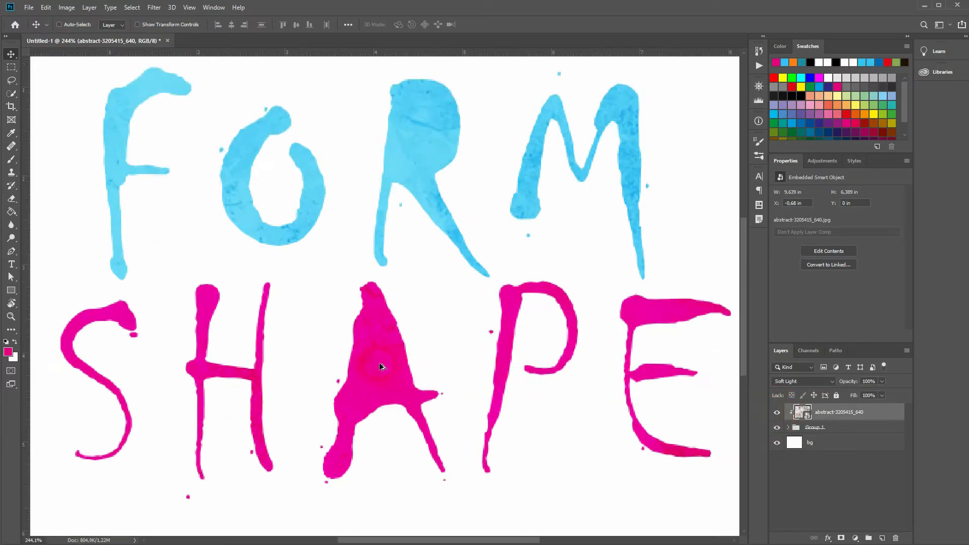
pyautogui.scroll(3, 380, 365)
pyautogui.click(777, 413)
pyautogui.click(778, 413)
pyautogui.scroll(-3, 498, 314)
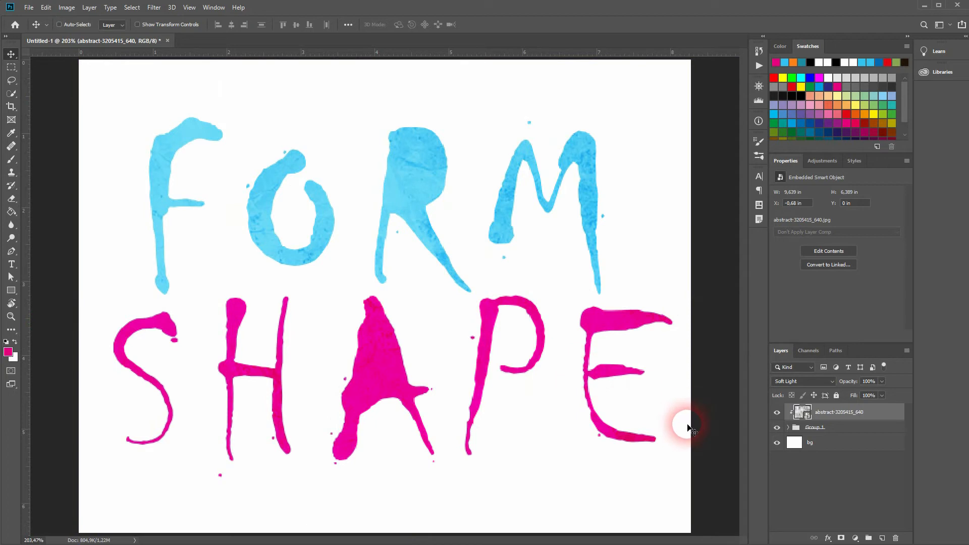